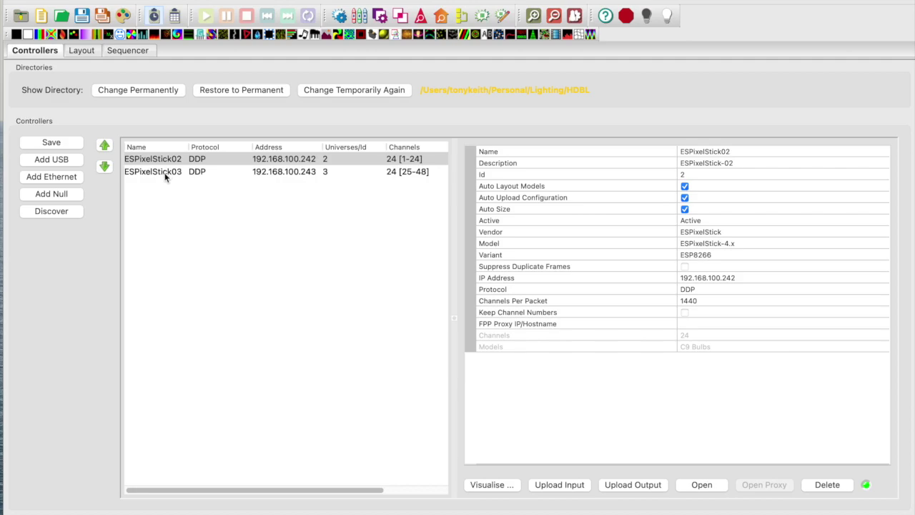
Compare the two ESPixelStick controllers, then inspect the model details on ESPixelStick02's Pixel Port 1 in its visualiser.
click(165, 175)
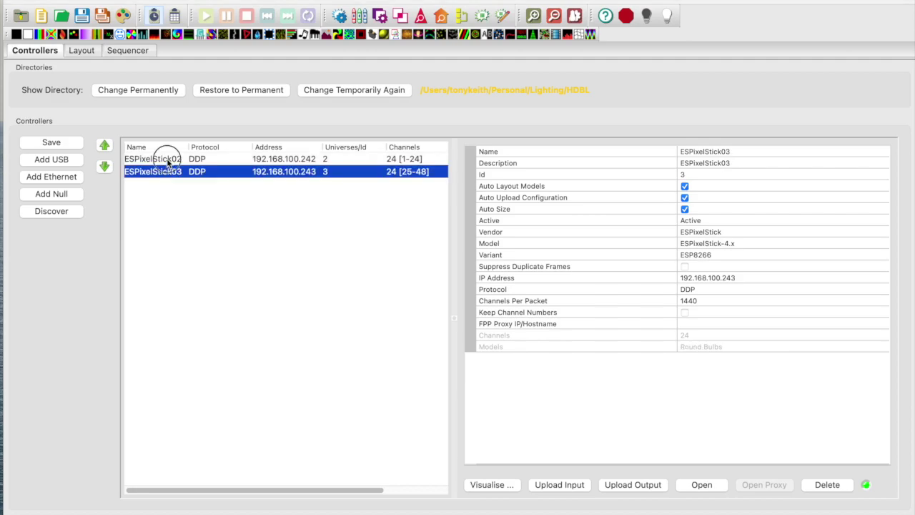
click(168, 161)
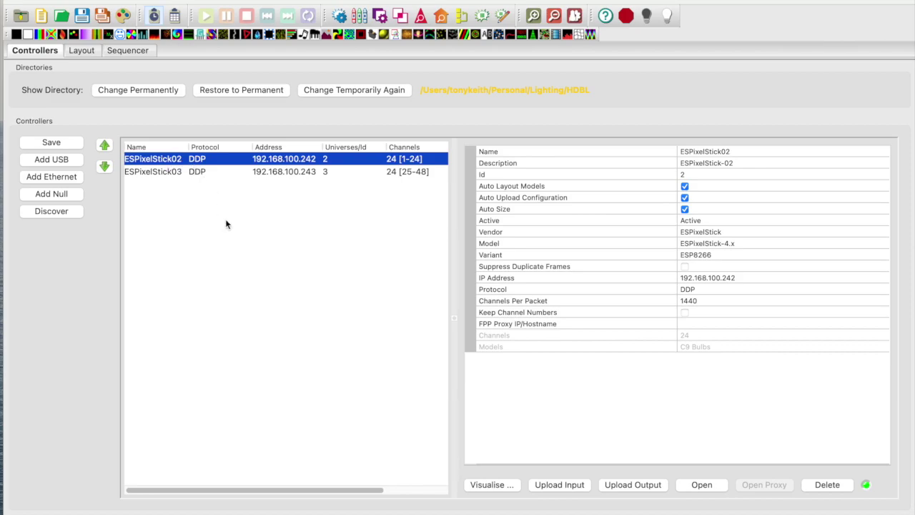
click(488, 486)
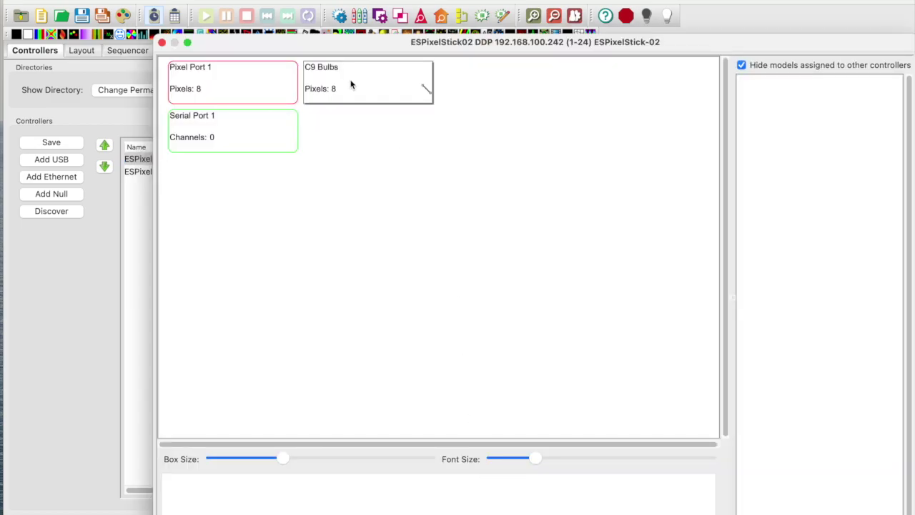
mouse_move(351, 84)
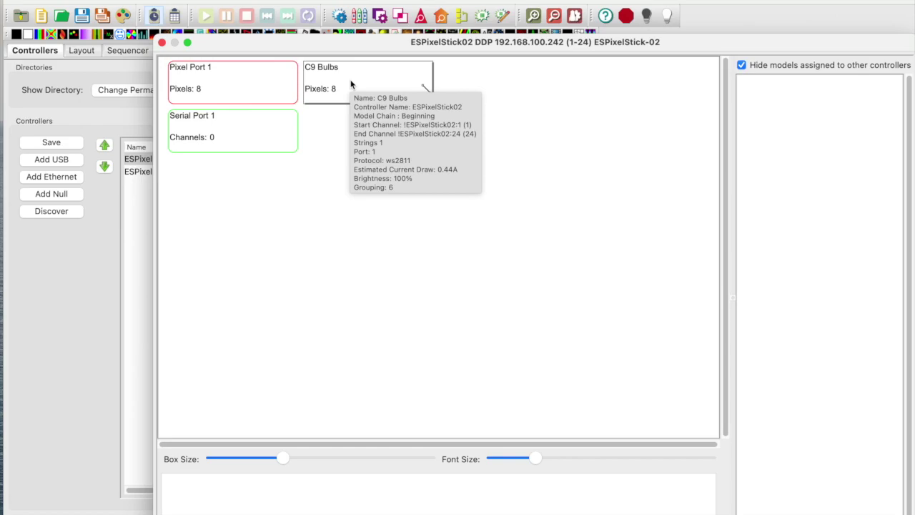
click(161, 44)
Visualise the ESPixelStick03 controller and inspect the model details on its Pixel Port 1.
click(158, 172)
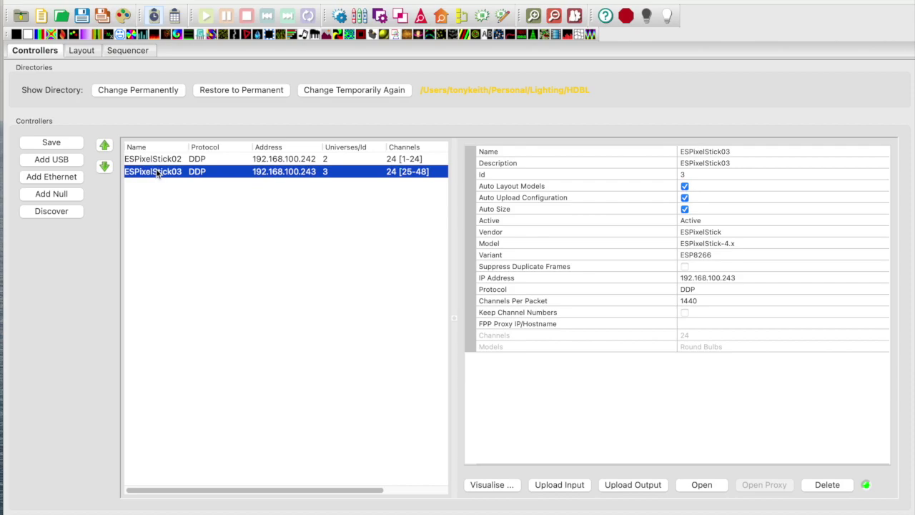
click(488, 485)
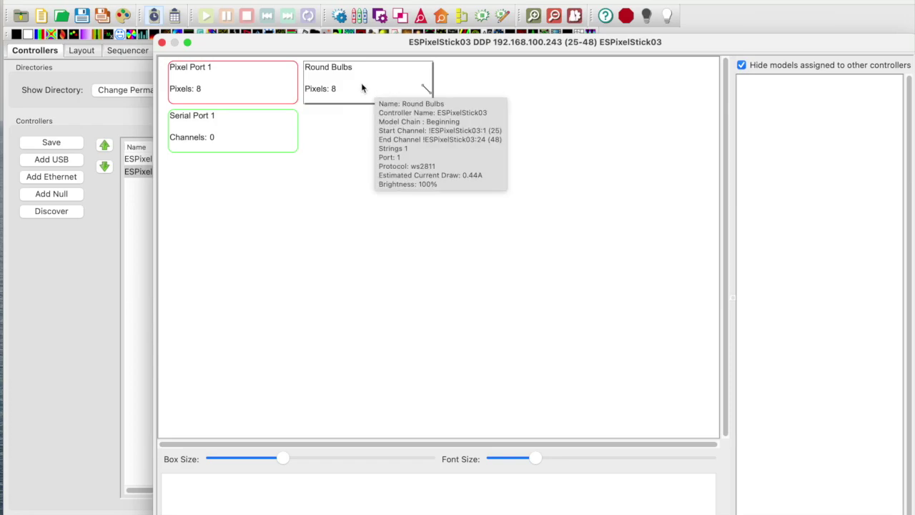
click(162, 43)
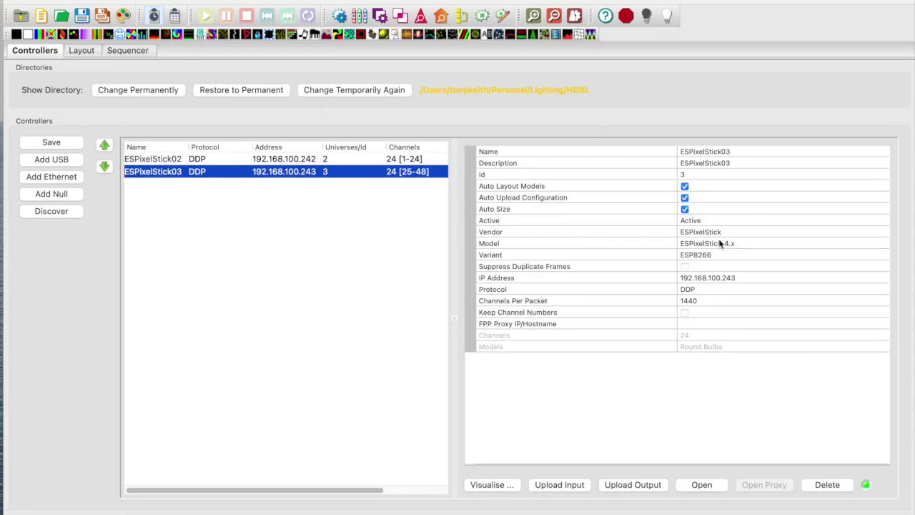
Examine the C9 Bulbs model's controller connection settings in the layout, including brightness and group count, and its appearance settings.
click(82, 51)
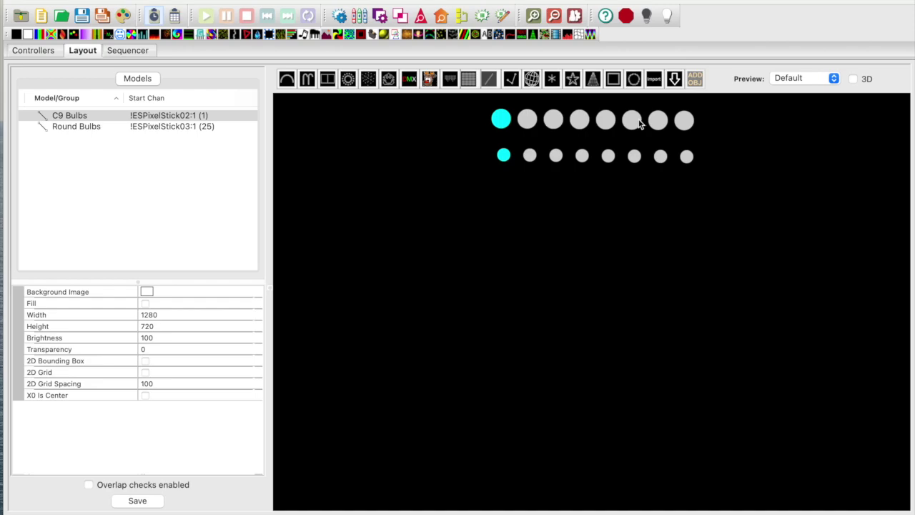
click(153, 129)
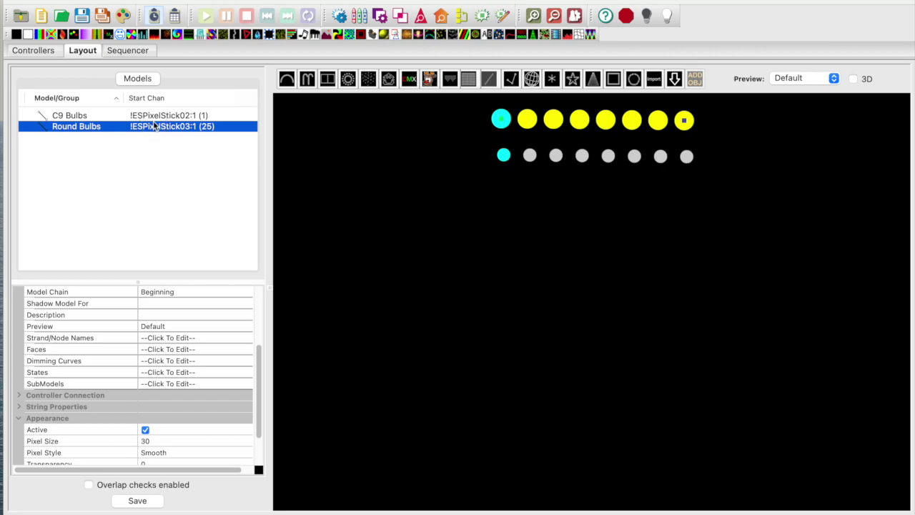
click(154, 117)
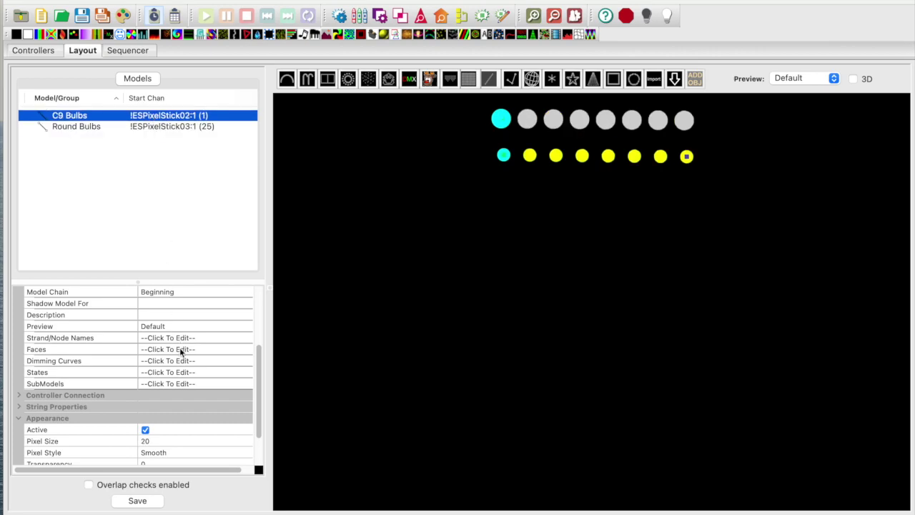
scroll(180, 351, down, 3)
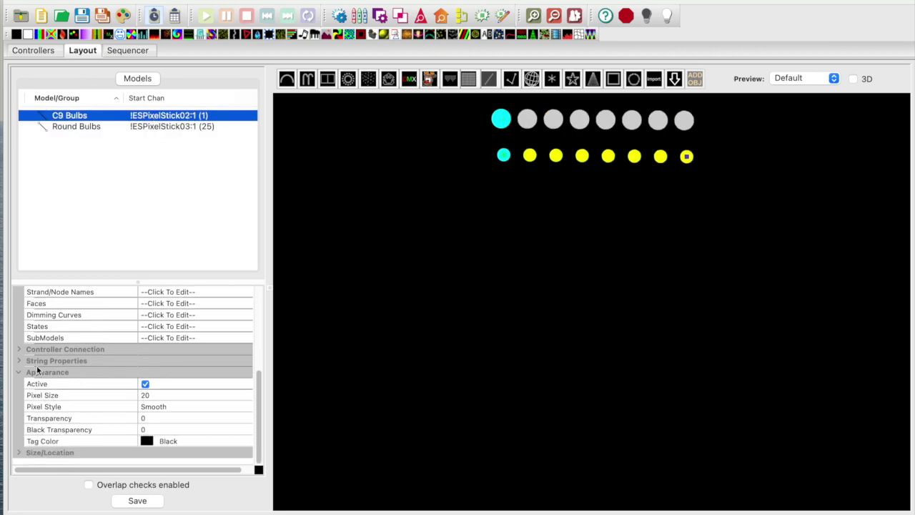
click(18, 350)
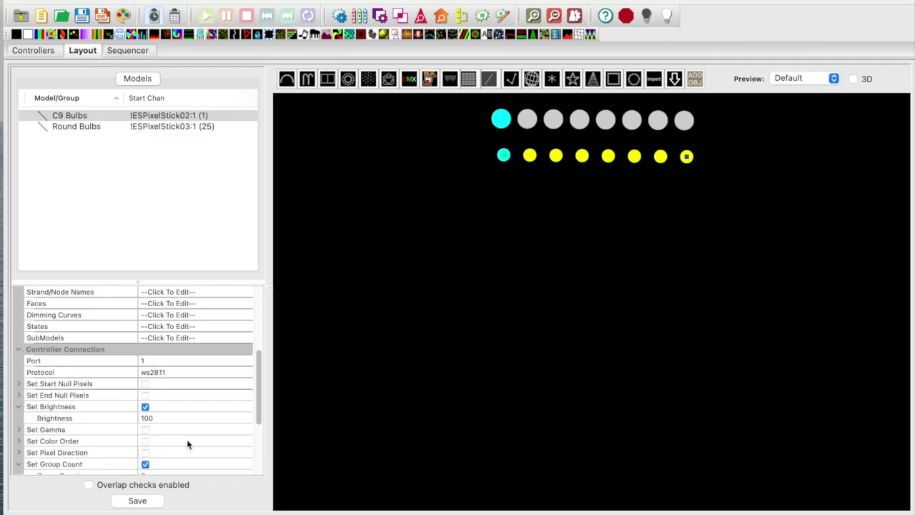
scroll(187, 439, down, 3)
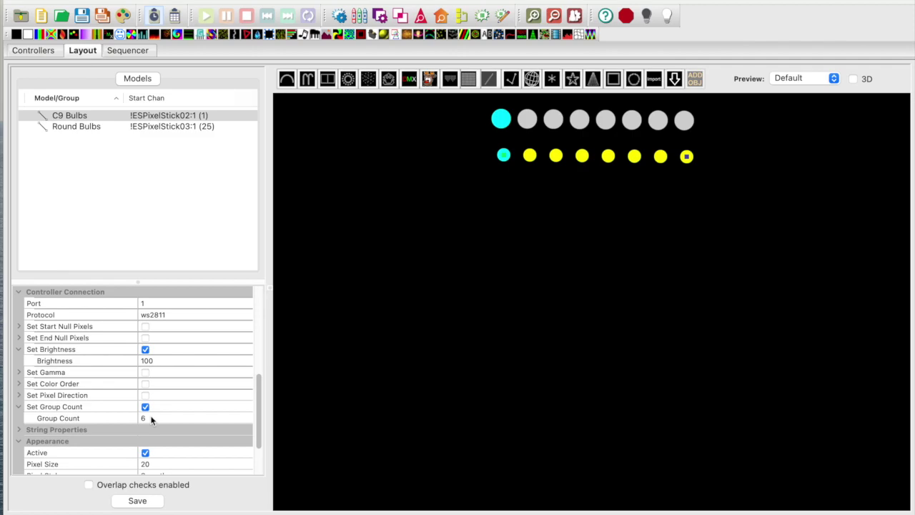
scroll(146, 419, down, 5)
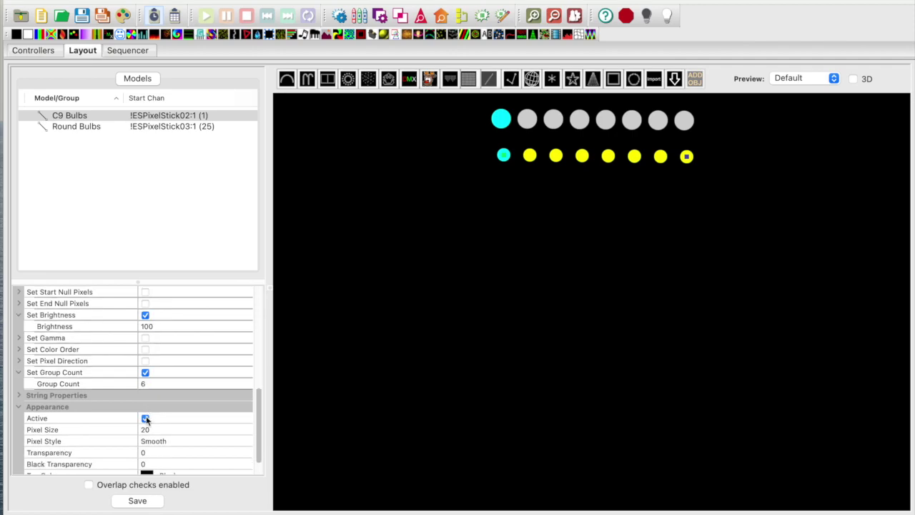
click(18, 384)
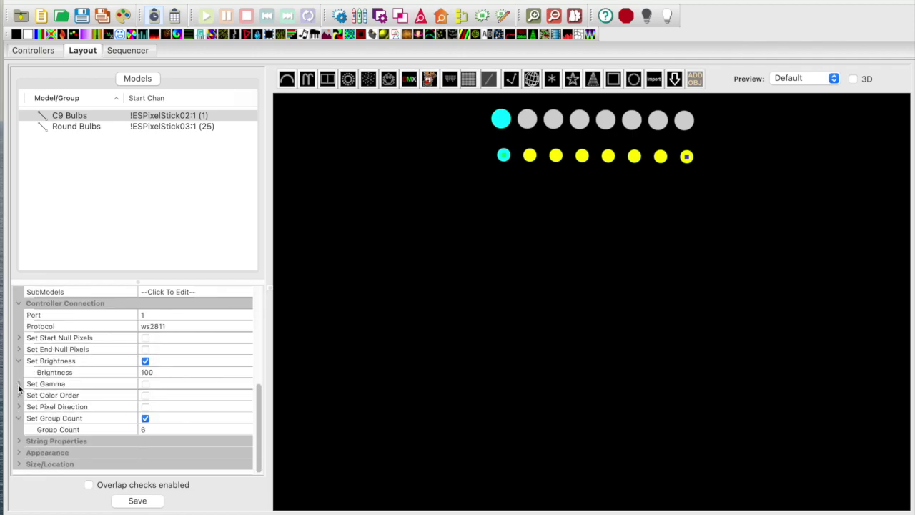
click(18, 453)
scroll(120, 428, down, 6)
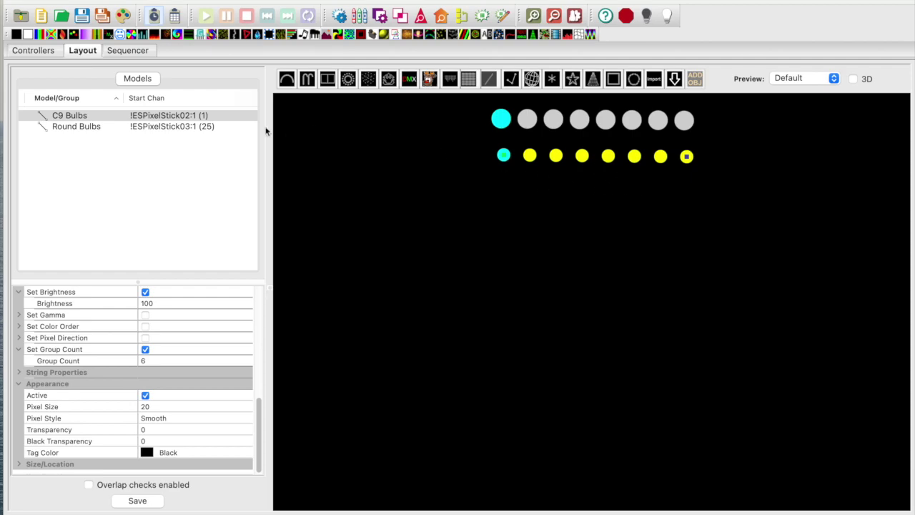
Examine the Round Bulbs model's controller connection settings, including brightness and group count, and its appearance settings.
click(172, 127)
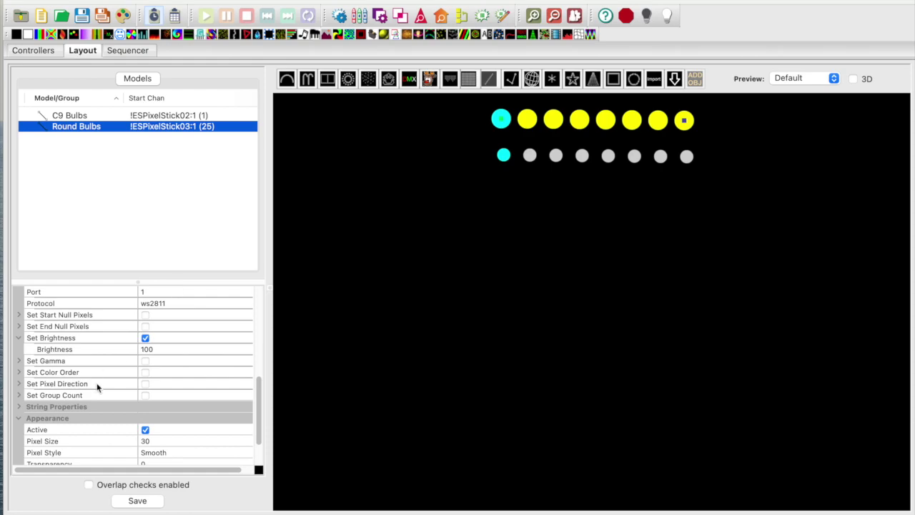
scroll(95, 384, up, 3)
click(19, 350)
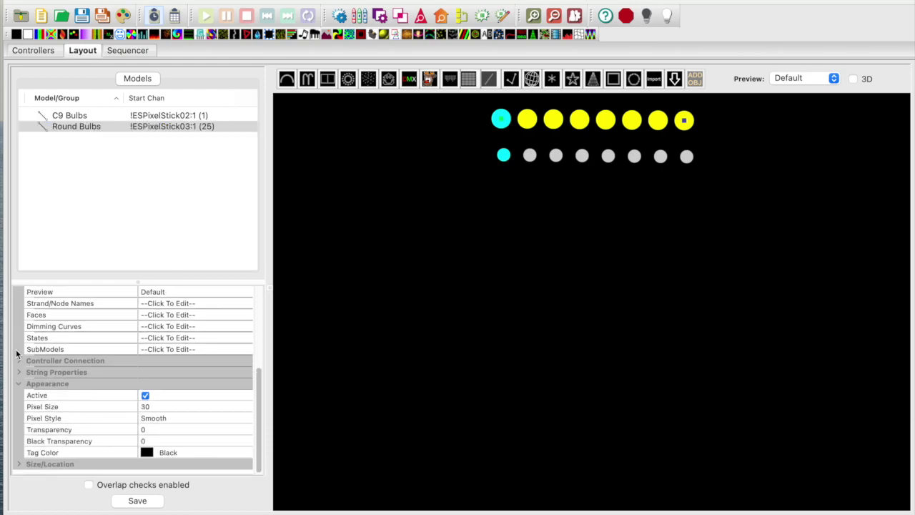
click(20, 361)
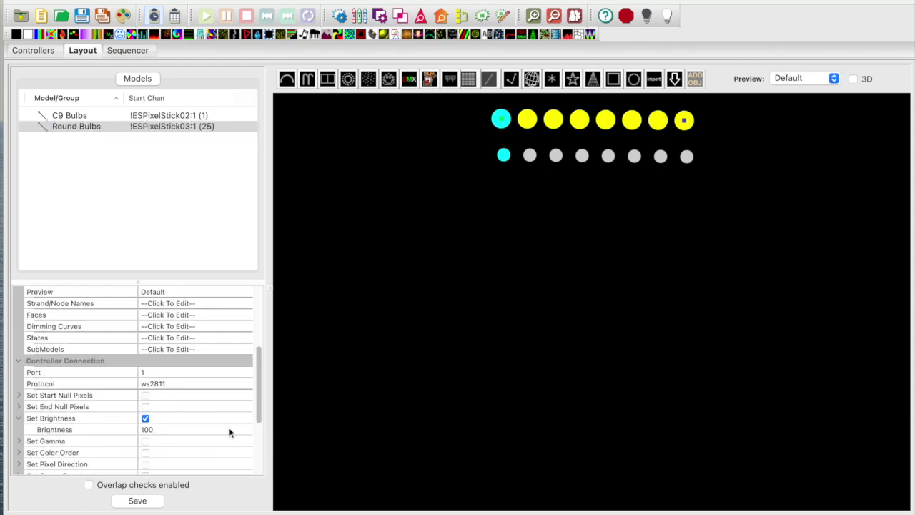
scroll(228, 429, down, 2)
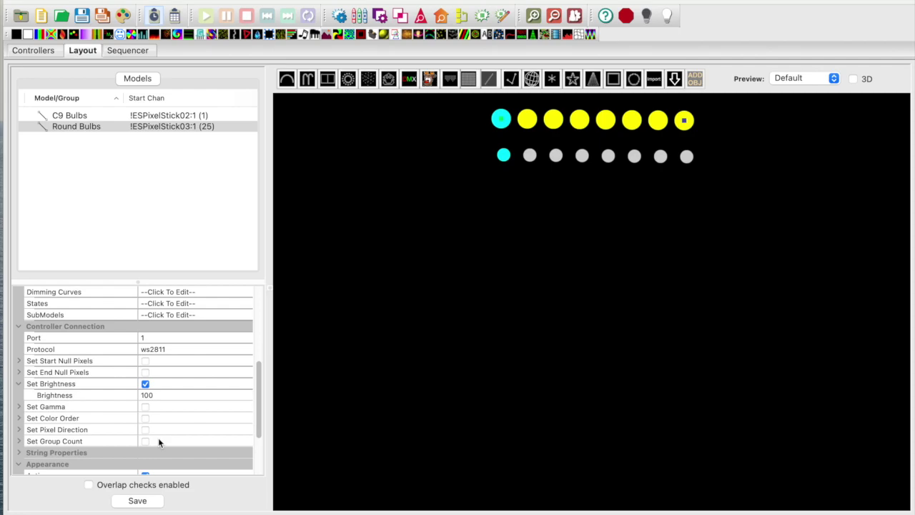
scroll(158, 438, down, 5)
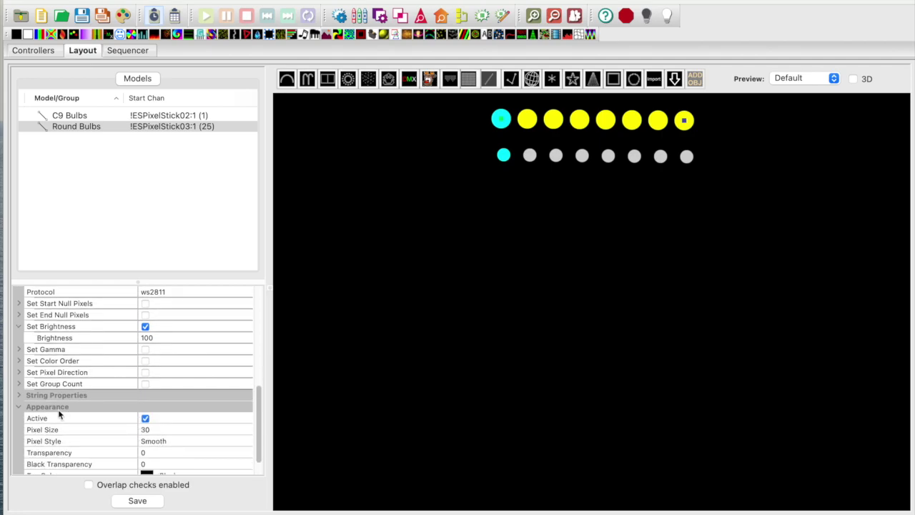
scroll(21, 409, up, 3)
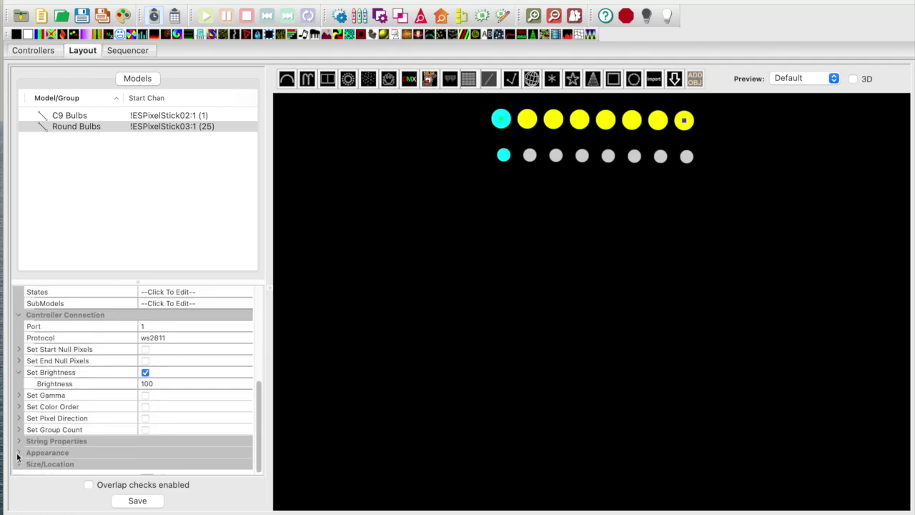
scroll(135, 406, down, 4)
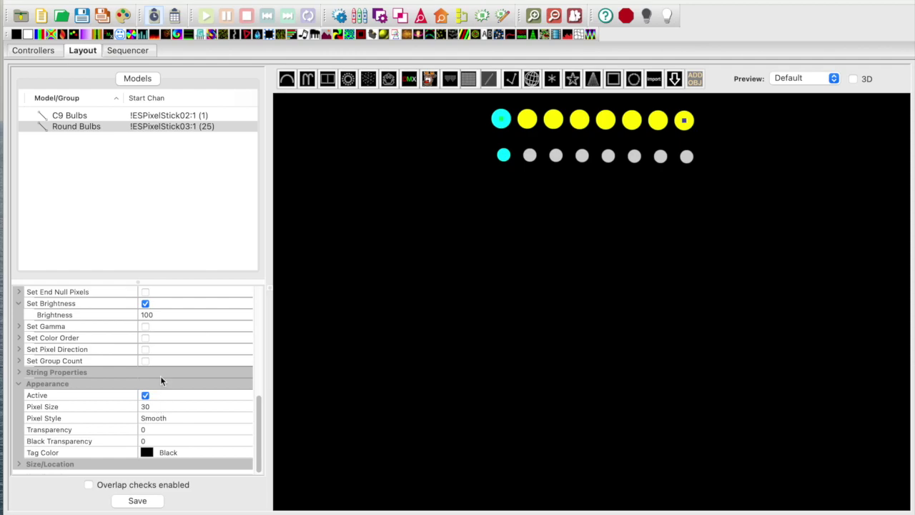
Enable output to lights in the sequencer and play the SingleStrand, Marquee and Curtain effects on the C9 Bulbs row.
click(128, 53)
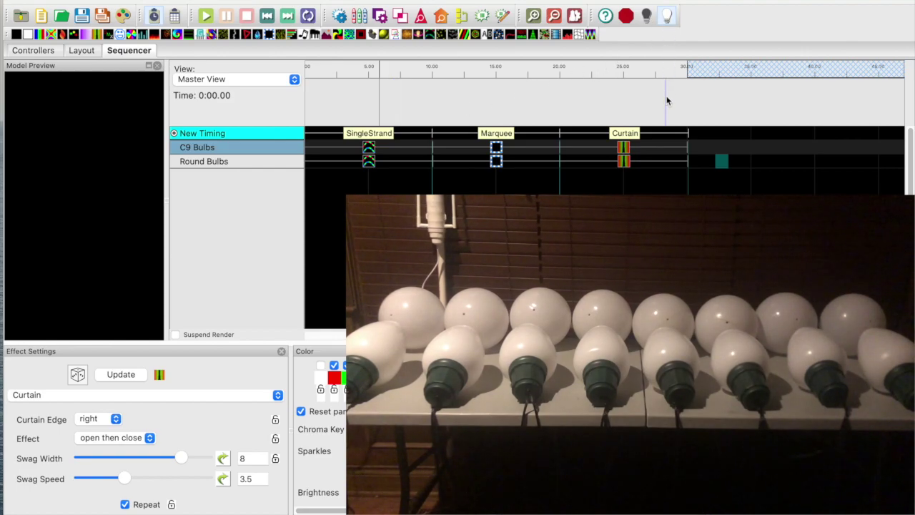
key(F10)
click(369, 149)
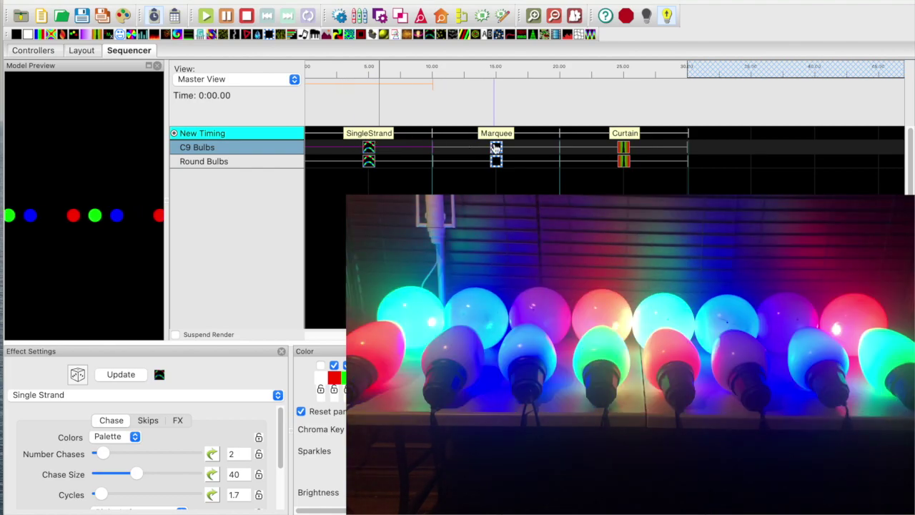
click(495, 149)
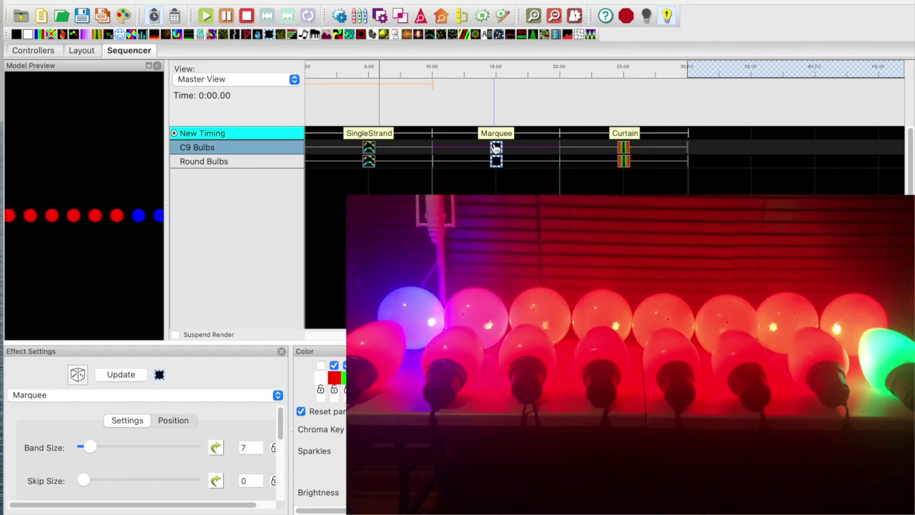
click(530, 146)
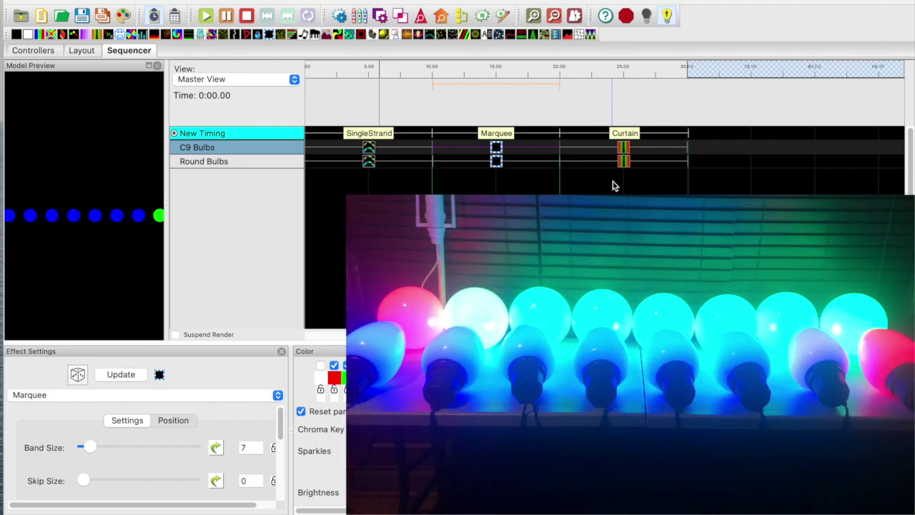
click(625, 149)
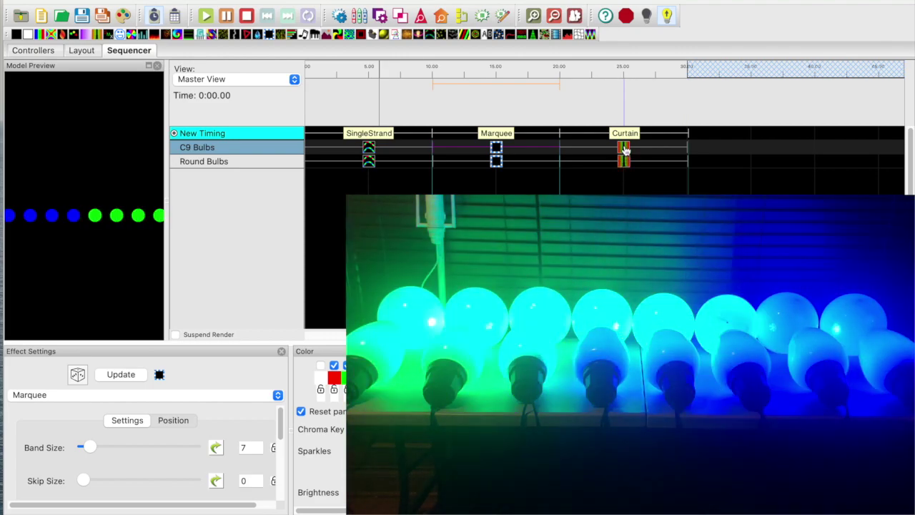
click(624, 149)
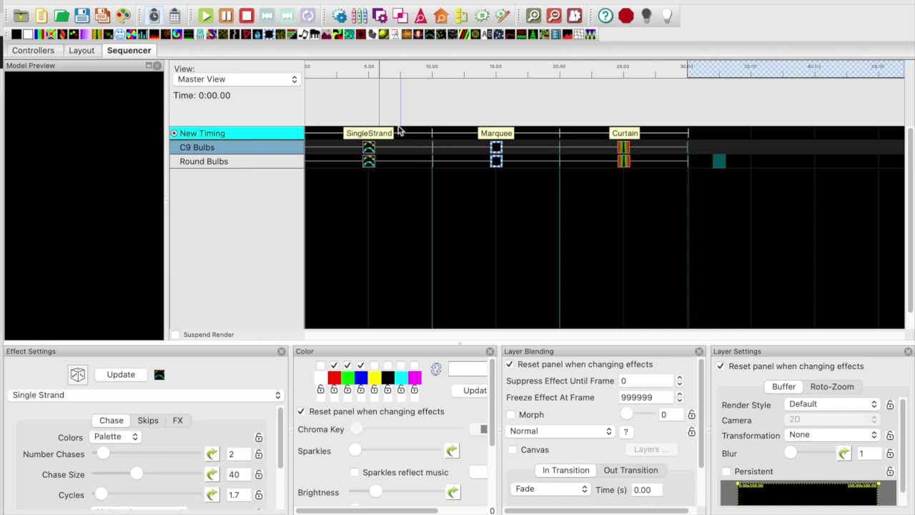
Set the C9 Bulbs model's controller brightness to 30 in the layout.
click(80, 51)
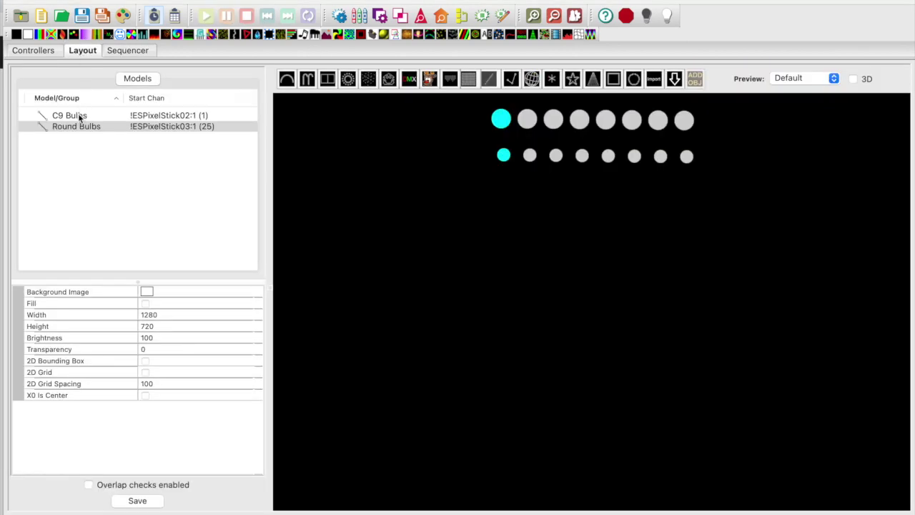
click(78, 115)
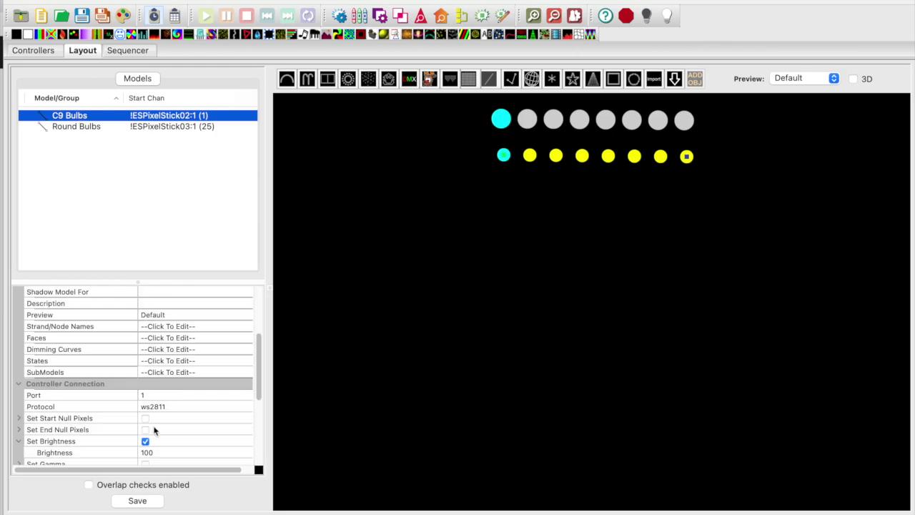
scroll(153, 429, down, 3)
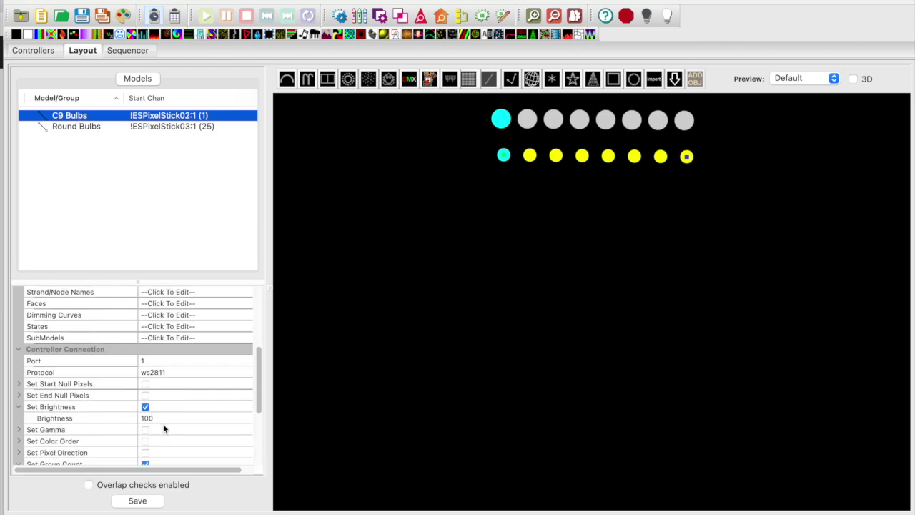
click(157, 419)
key(BackSpace)
key(Return)
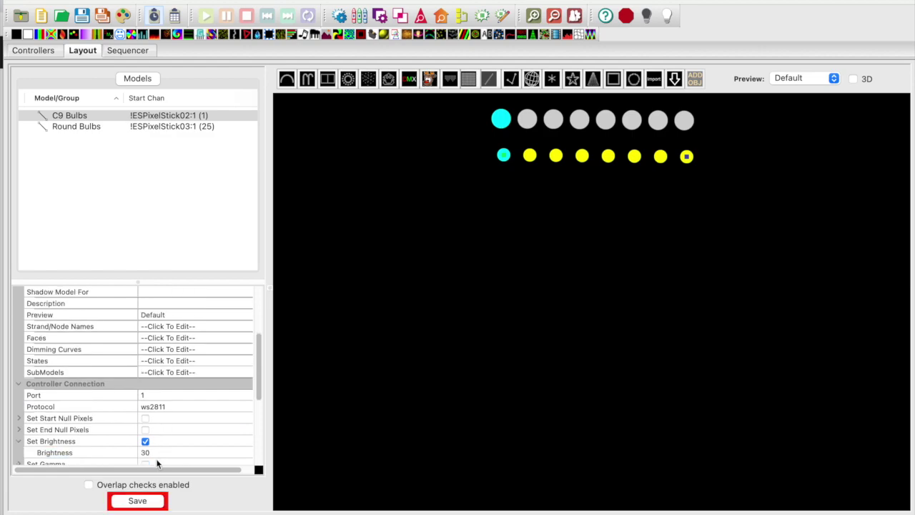
Set the Round Bulbs model's controller brightness to 30 and save the layout.
click(88, 128)
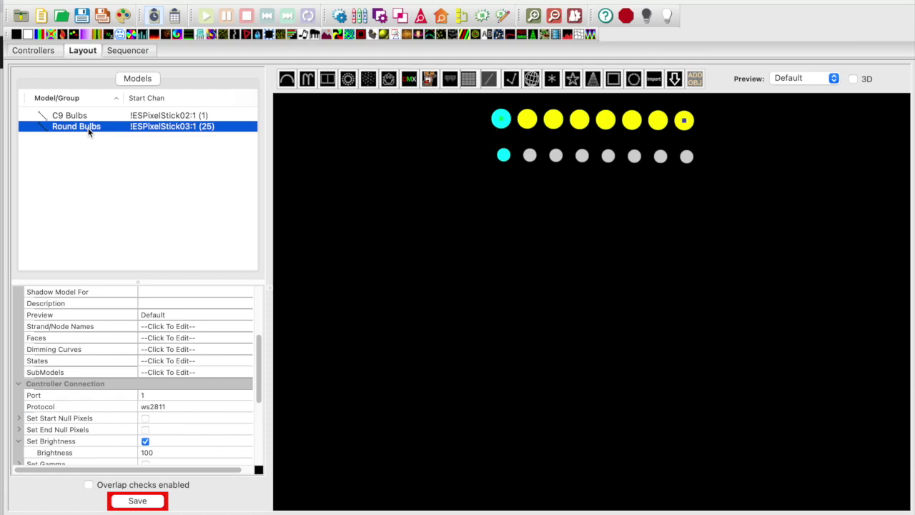
click(183, 453)
key(BackSpace)
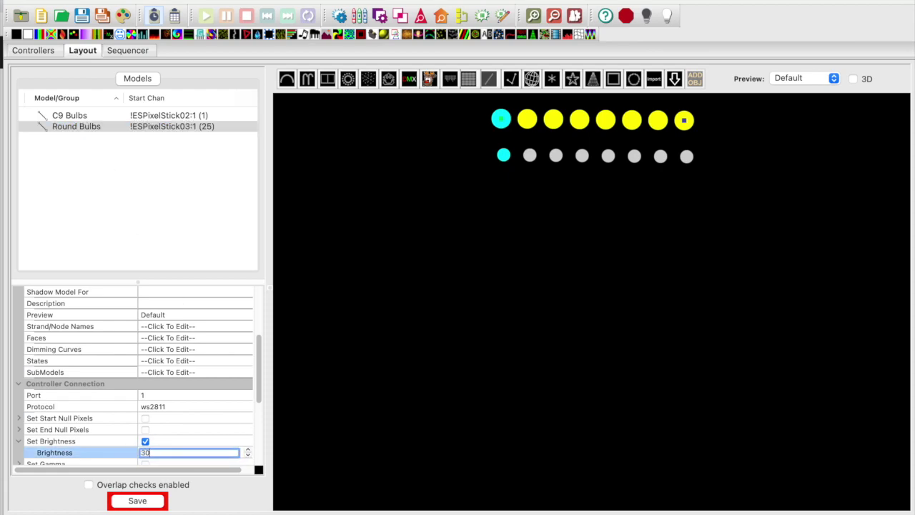
key(Return)
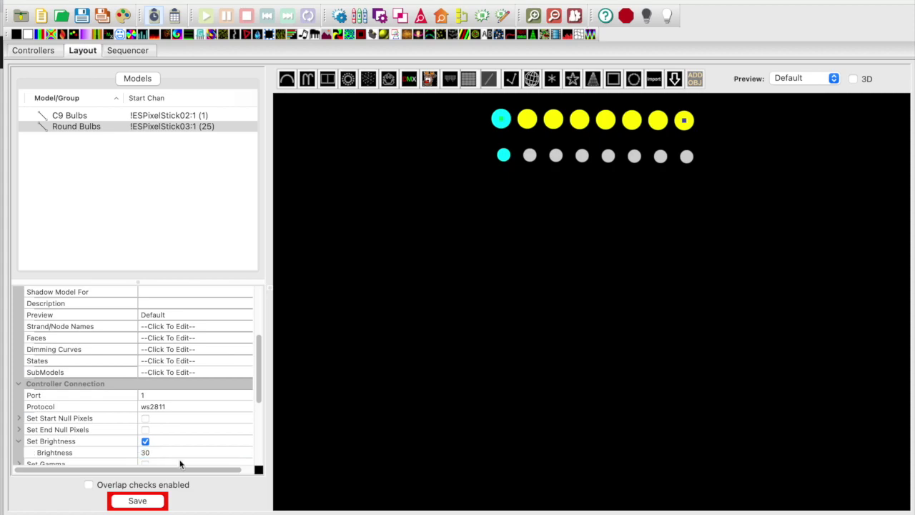
click(158, 504)
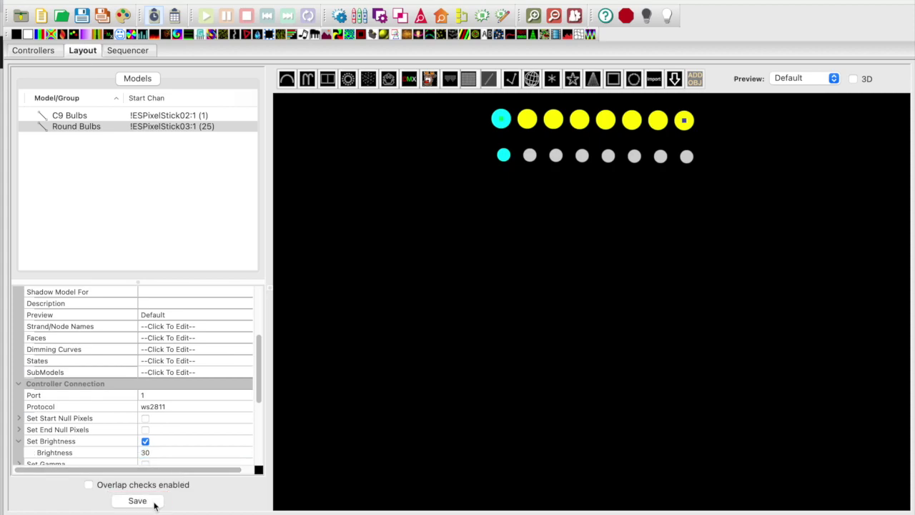
Upload the output configuration to the ESPixelStick02 and ESPixelStick03 controllers.
click(37, 49)
click(172, 158)
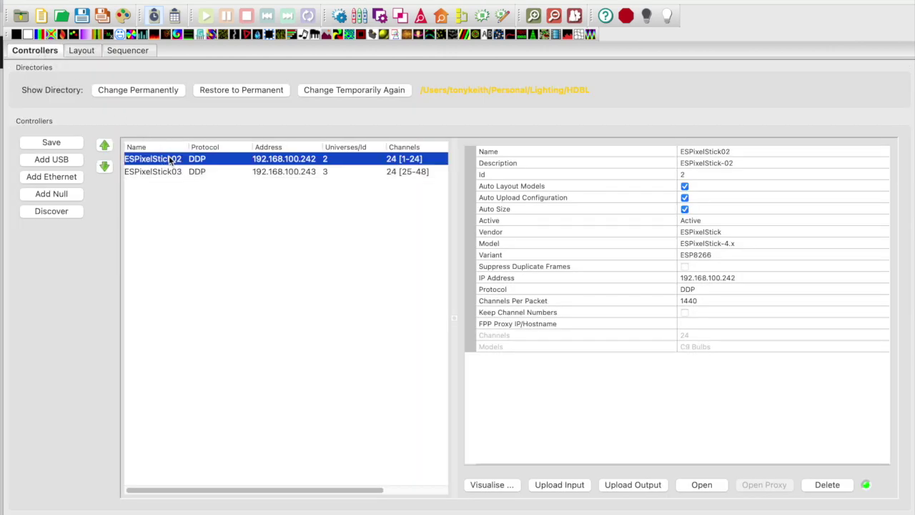
click(634, 485)
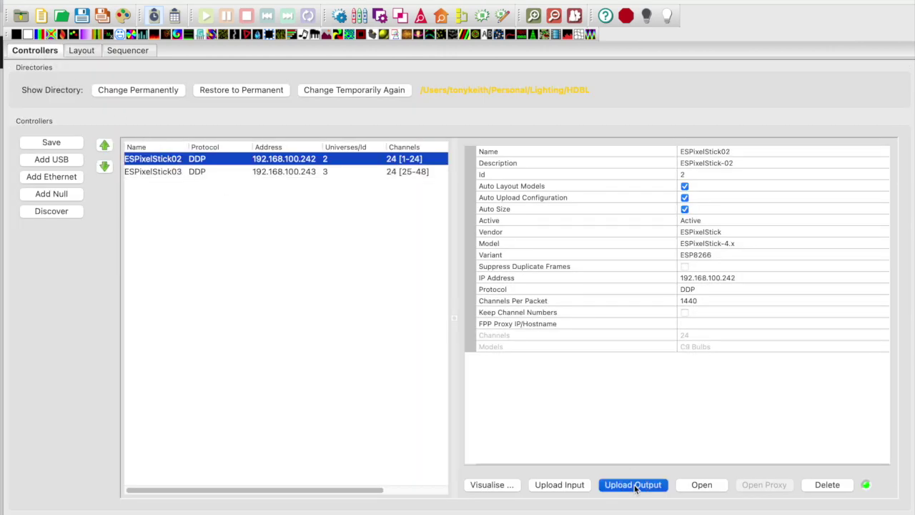
click(288, 173)
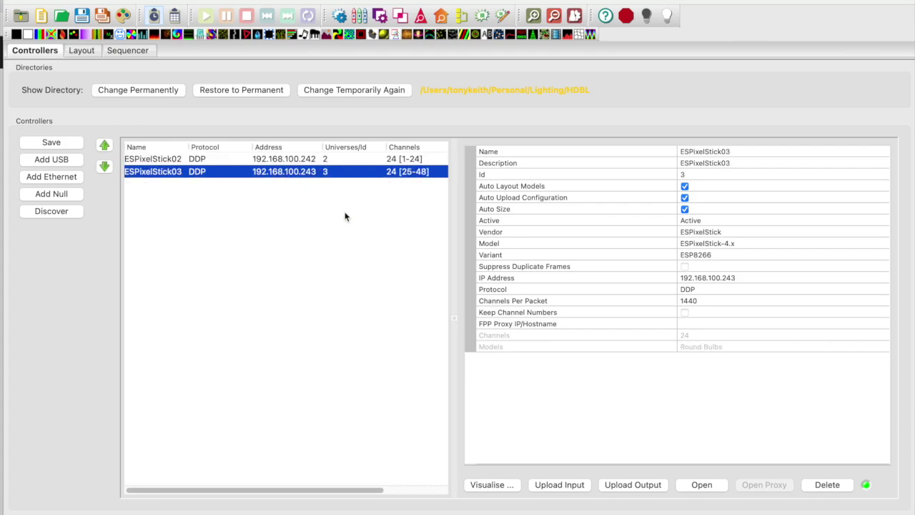
click(634, 486)
Enable output to lights in the sequencer and play the SingleStrand effect on the C9 Bulbs row.
click(133, 50)
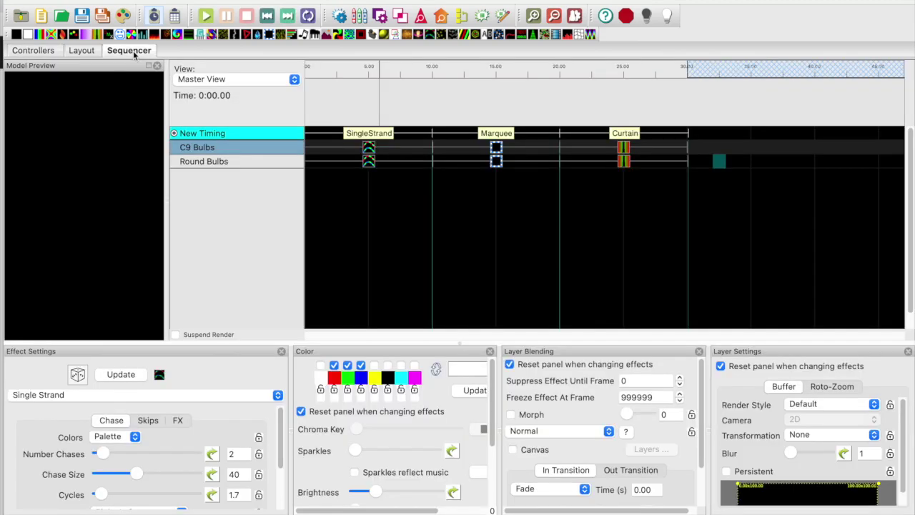
click(667, 18)
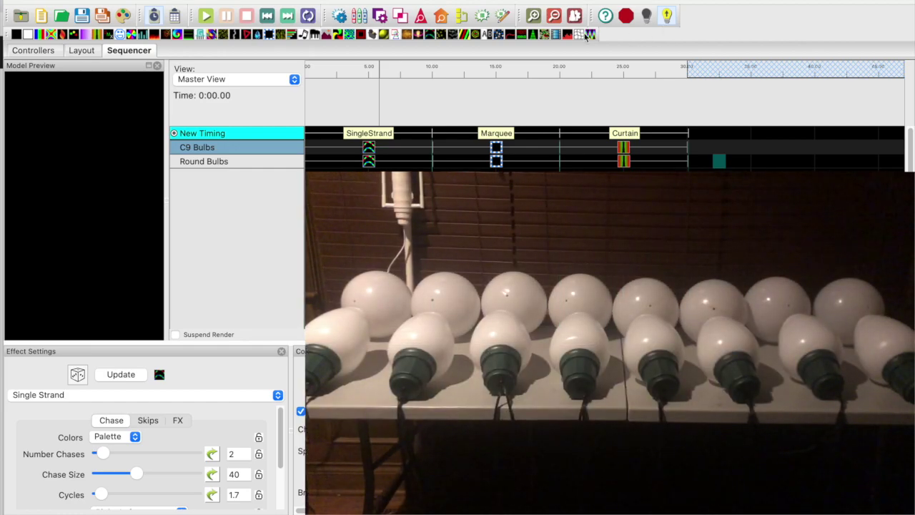
click(368, 148)
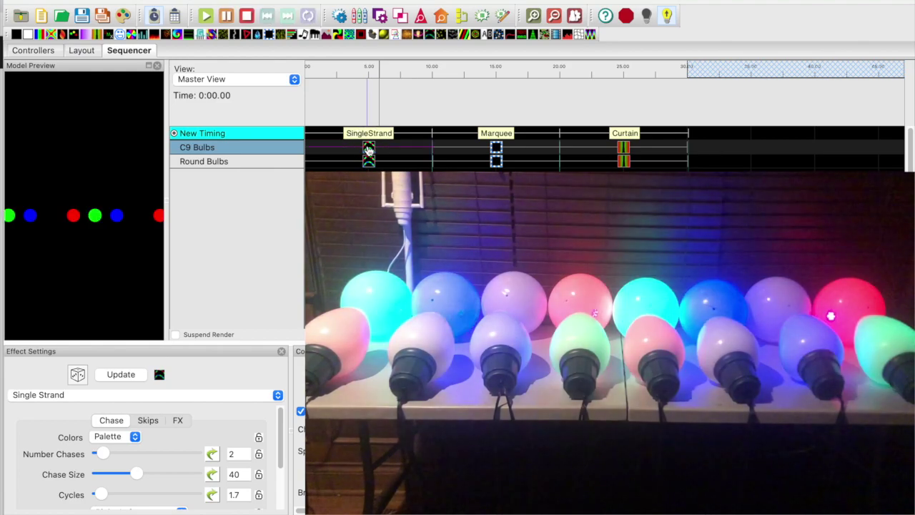